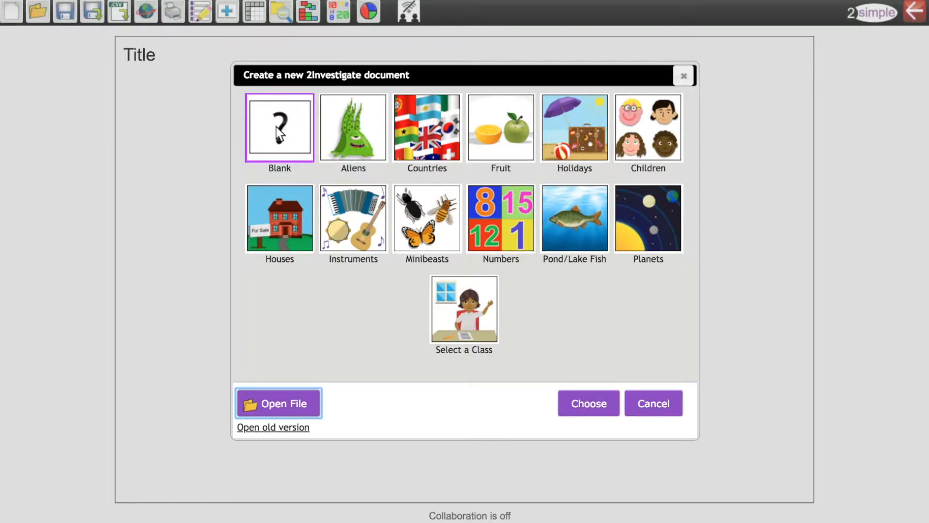
Create a blank database and add a field named "Uchder (m)" with the type Numbers.
{"action": "left_click", "coordinate": [567, 403]}
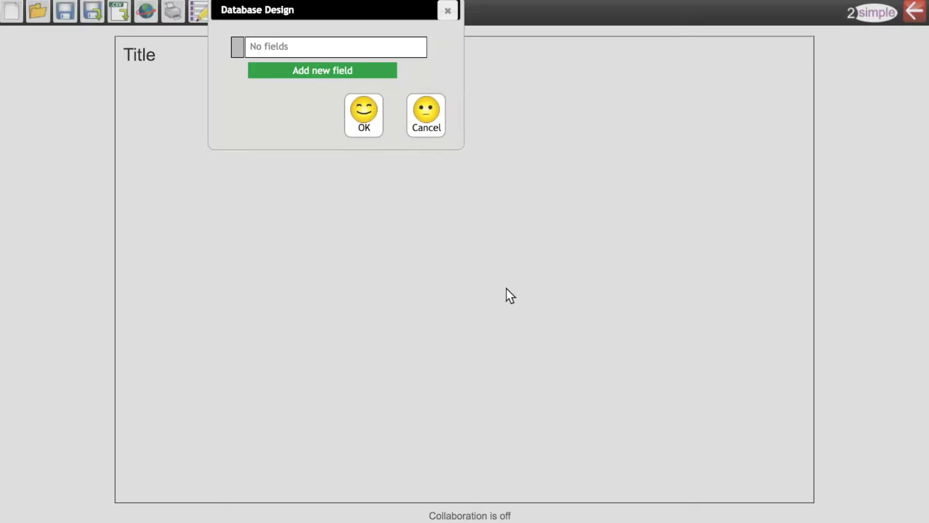
{"action": "left_click", "coordinate": [337, 71]}
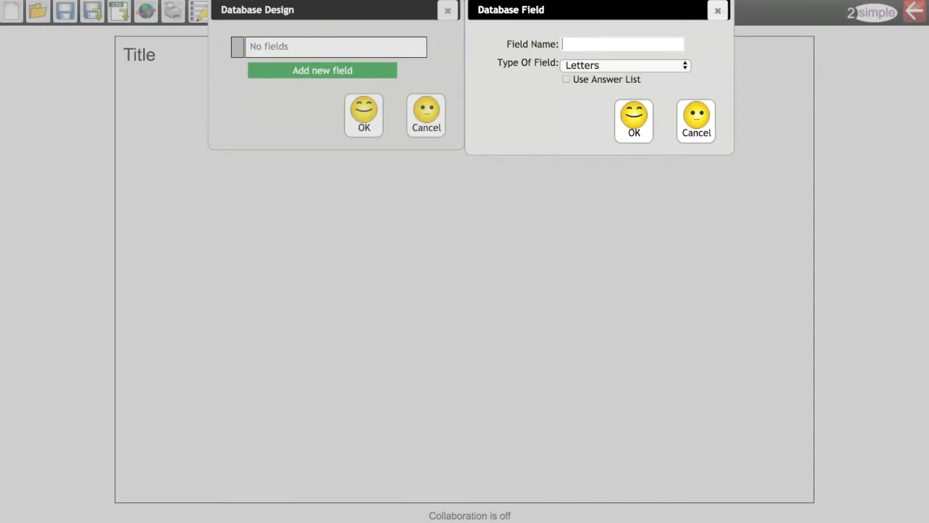
{"action": "type", "text": "Uc"}
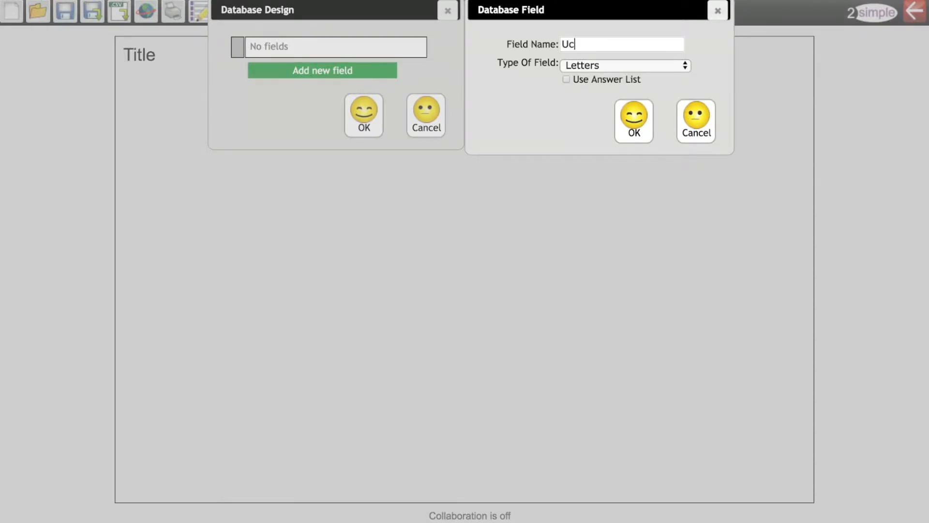
{"action": "type", "text": "hder ("}
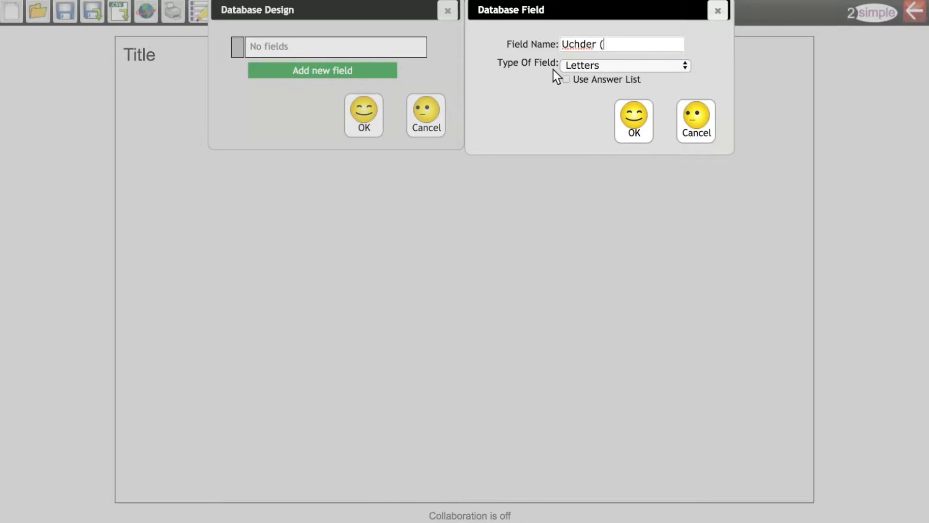
{"action": "type", "text": "m)"}
{"action": "key", "text": "Tab"}
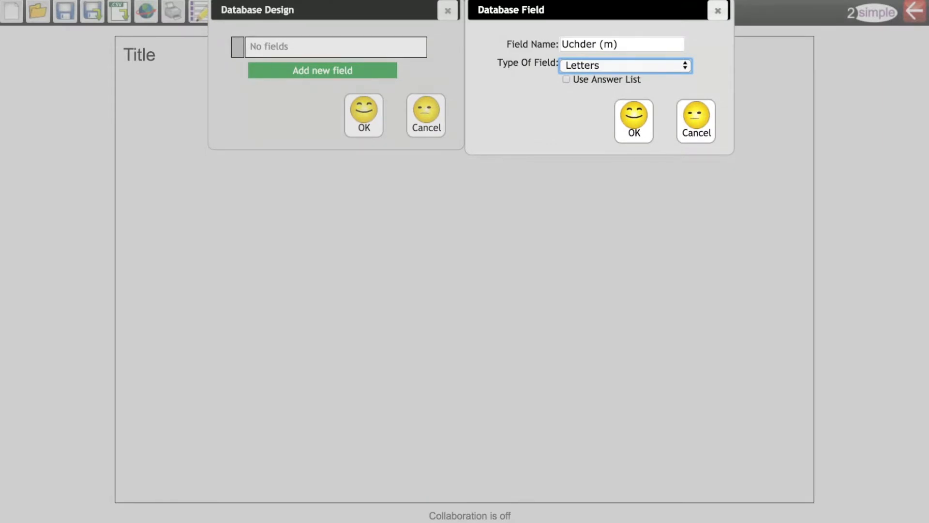
{"action": "key", "text": "Down"}
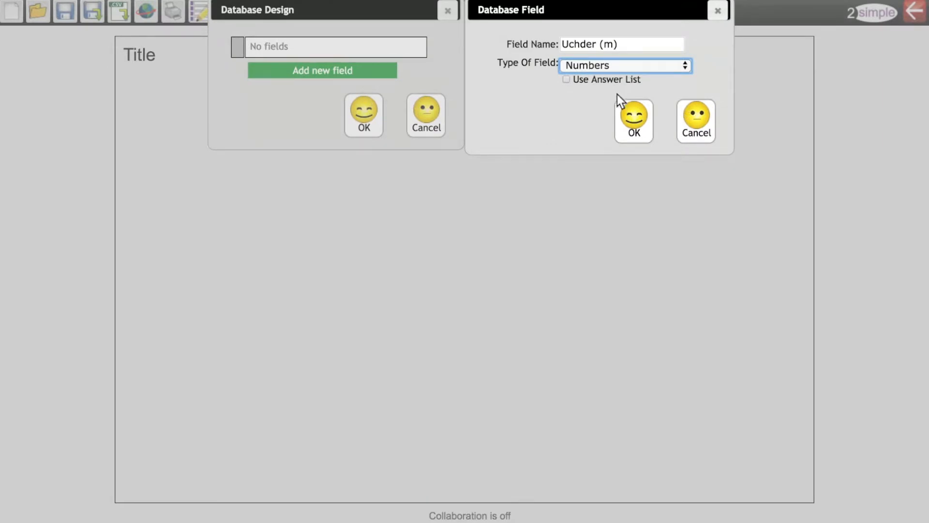
{"action": "left_click", "coordinate": [631, 118]}
Add a second field named "Sir" with the type Letters.
{"action": "left_click", "coordinate": [358, 71]}
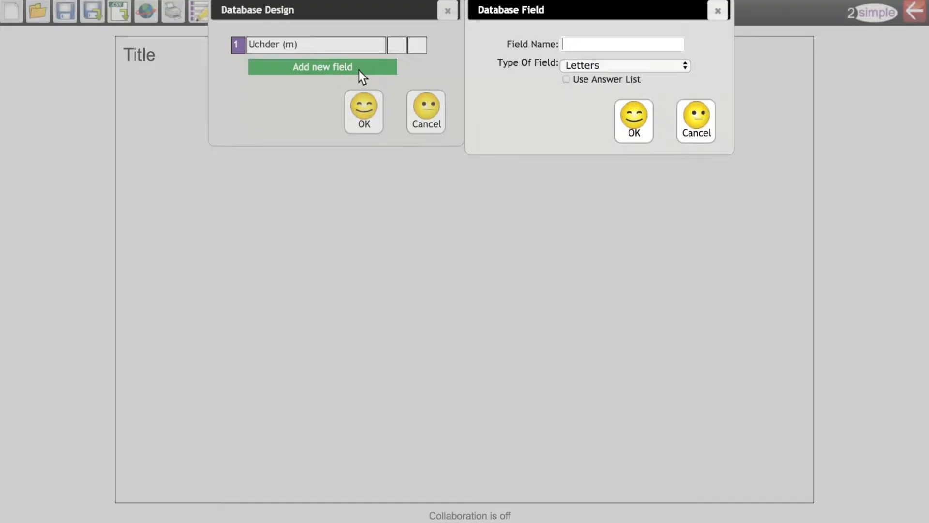
{"action": "type", "text": "Sir"}
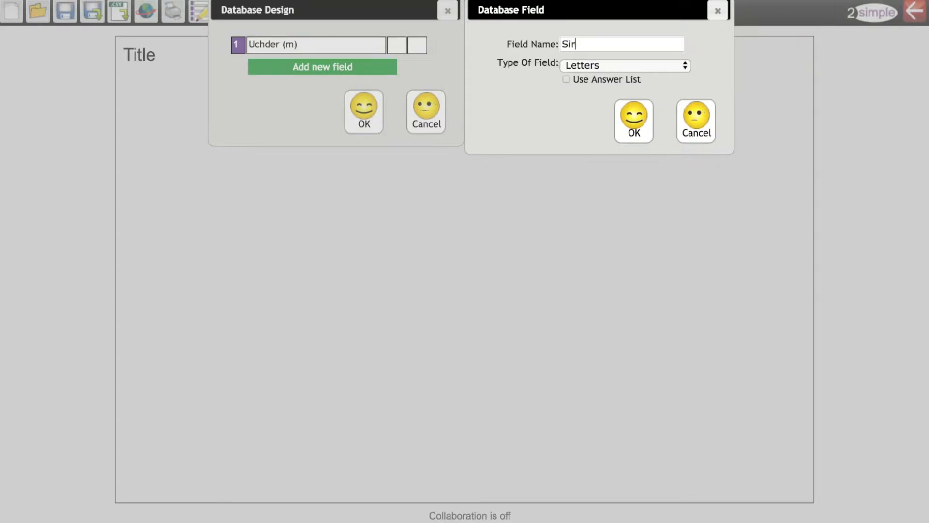
{"action": "left_click", "coordinate": [590, 65]}
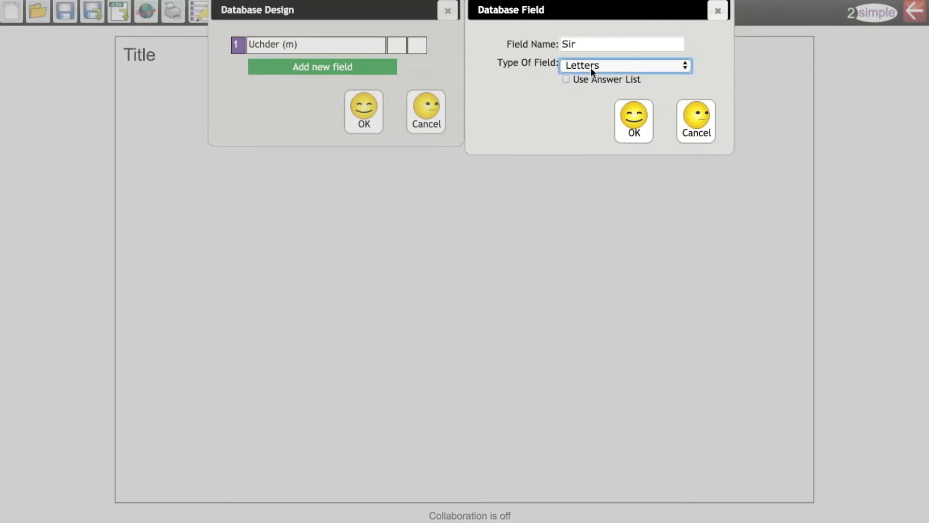
{"action": "left_click", "coordinate": [633, 127]}
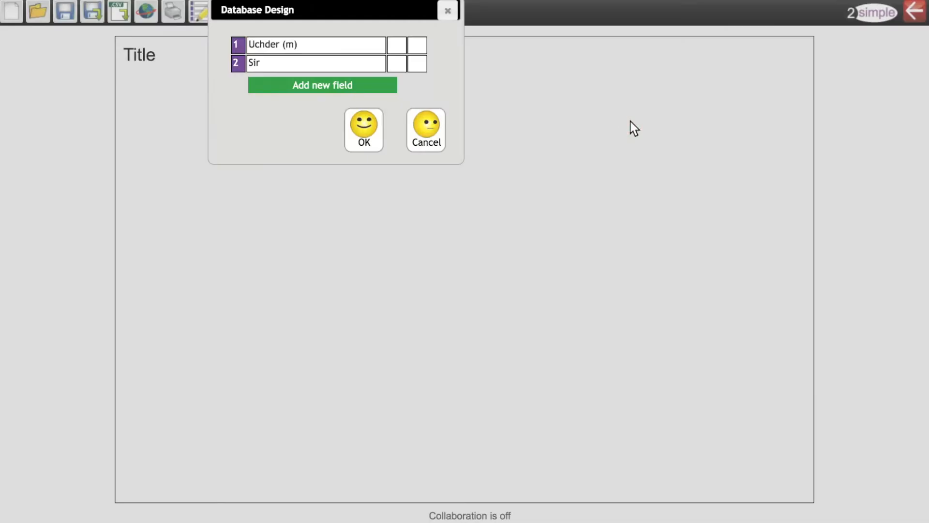
Start a third field of type Letters and name it "15 Copa Uchaf?".
{"action": "left_click", "coordinate": [374, 84]}
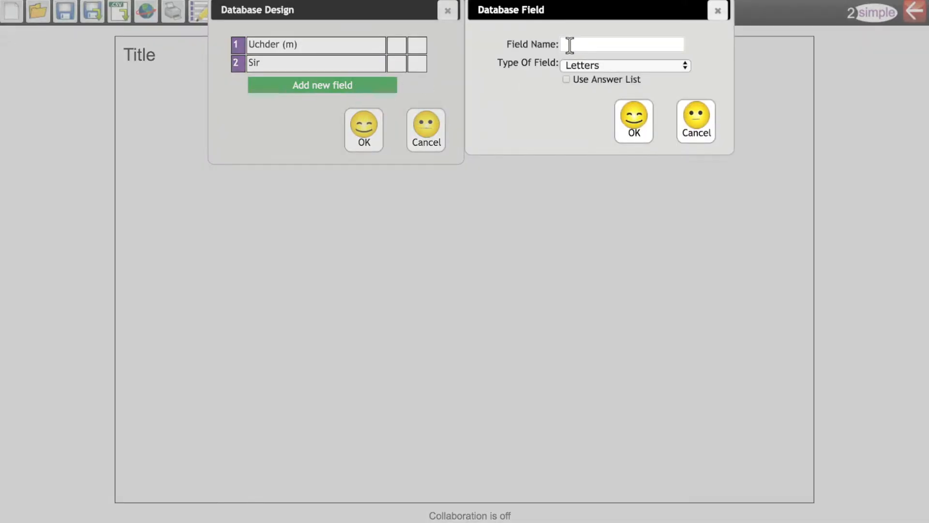
{"action": "type", "text": "15 Copa c"}
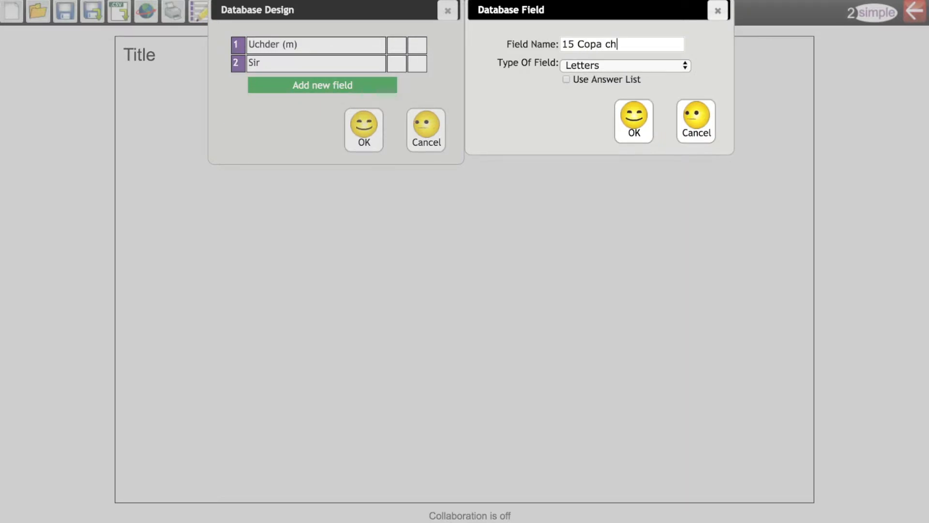
{"action": "key", "text": "BackSpace"}
{"action": "type", "text": "Uchaf?"}
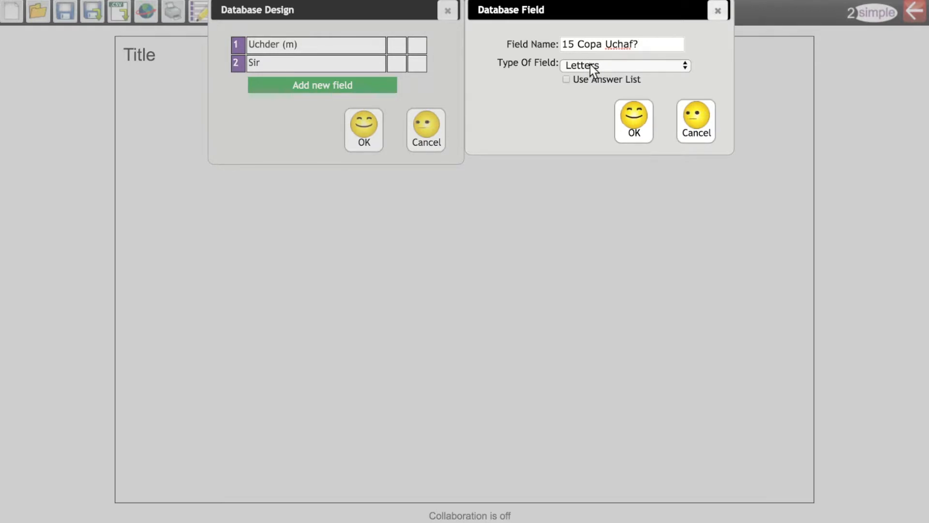
Give the "15 Copa Uchaf?" field an answer list with "Ydy" and "Nac ydy", and save the field.
{"action": "left_click", "coordinate": [566, 79]}
{"action": "left_click", "coordinate": [573, 94]}
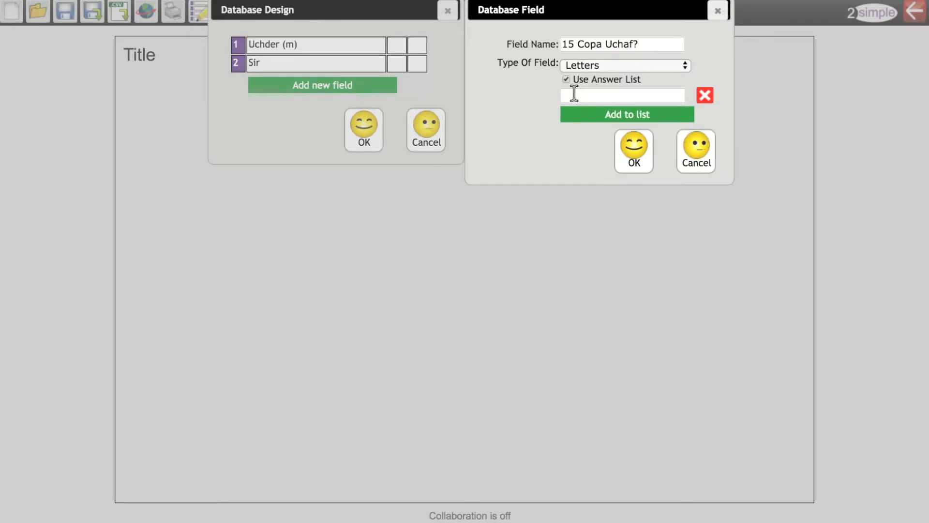
{"action": "type", "text": "Ydy"}
{"action": "left_click", "coordinate": [588, 112]}
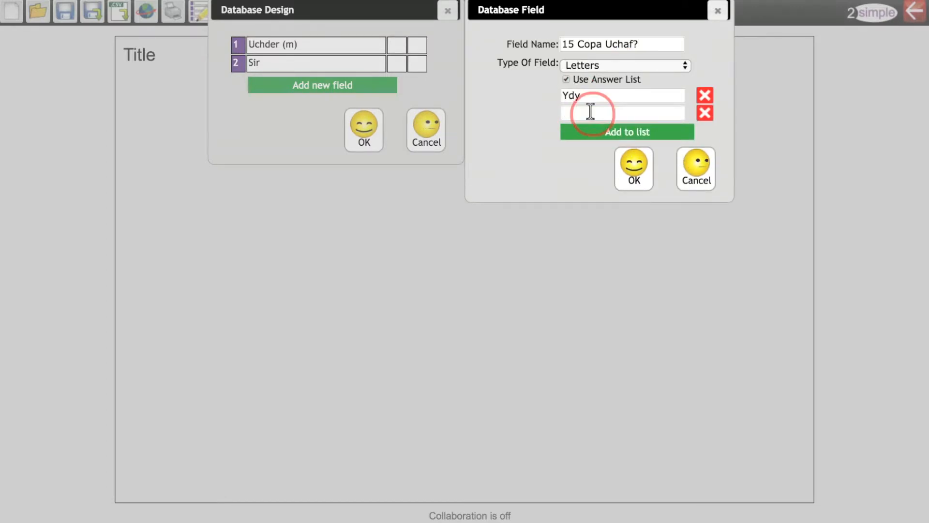
{"action": "left_click", "coordinate": [578, 112]}
{"action": "type", "text": "Nac ydy"}
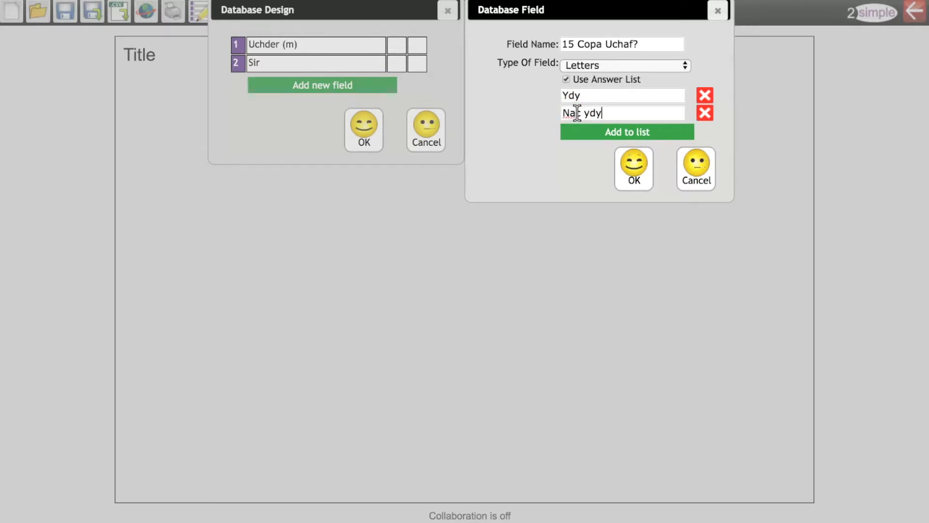
{"action": "left_click", "coordinate": [632, 167]}
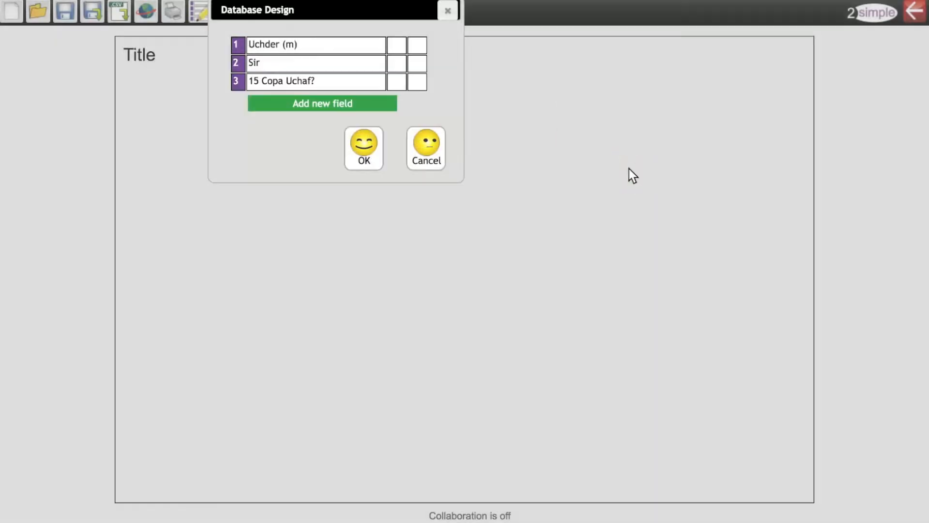
Start a fourth field named "Rhan o Gymru" with the type Letters.
{"action": "left_click", "coordinate": [355, 104]}
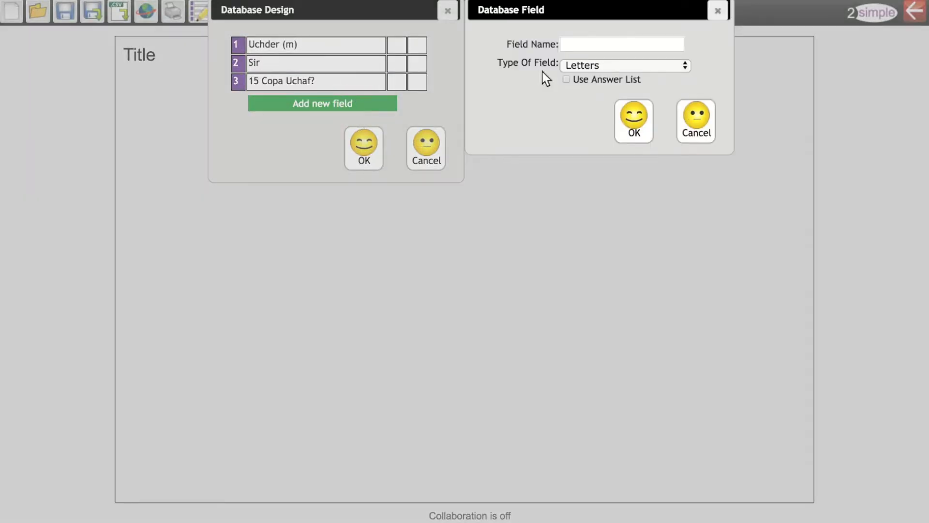
{"action": "type", "text": "Rhan o "}
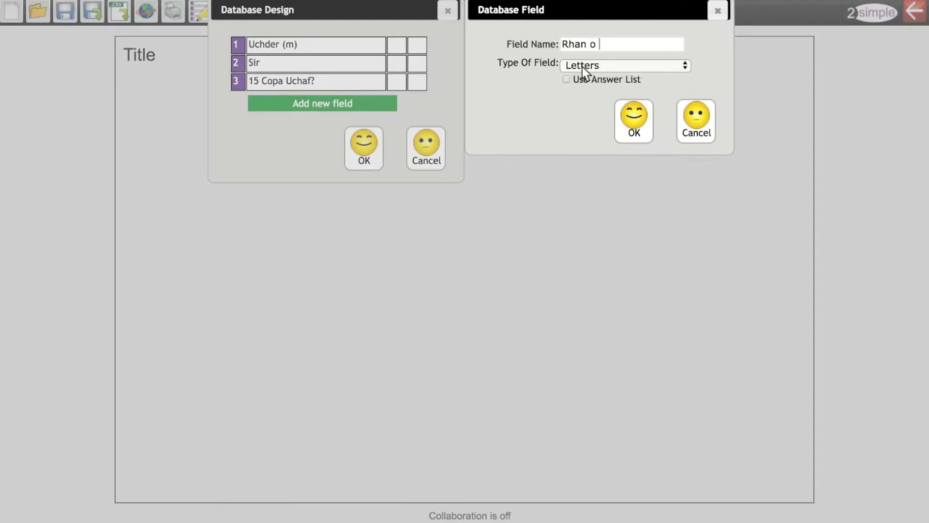
{"action": "type", "text": "Gymru"}
{"action": "left_click", "coordinate": [595, 65]}
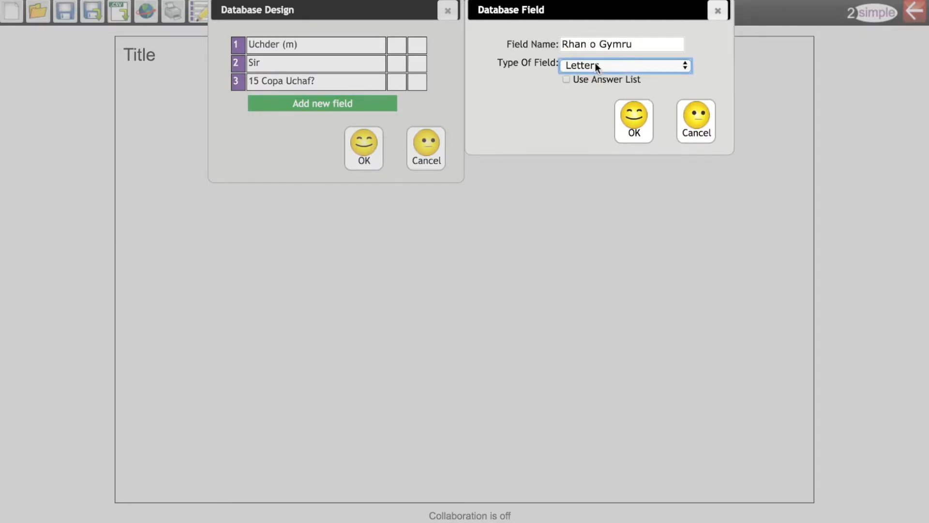
Give the "Rhan o Gymru" field an answer list with "Gogledd Cymru", "De Cymru" and "Y Canolbarth", and save the field.
{"action": "left_click", "coordinate": [565, 79]}
{"action": "left_click", "coordinate": [574, 94]}
{"action": "type", "text": "Gog"}
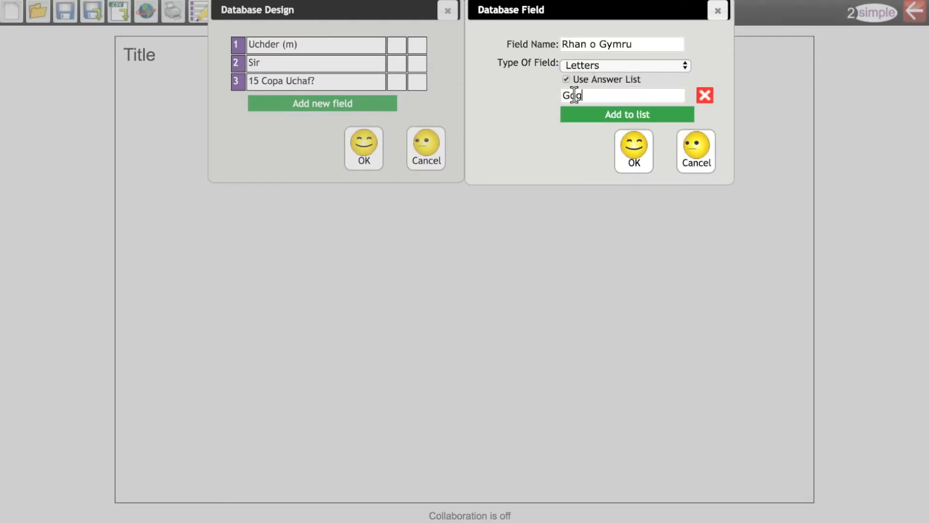
{"action": "type", "text": "ledd Cymru"}
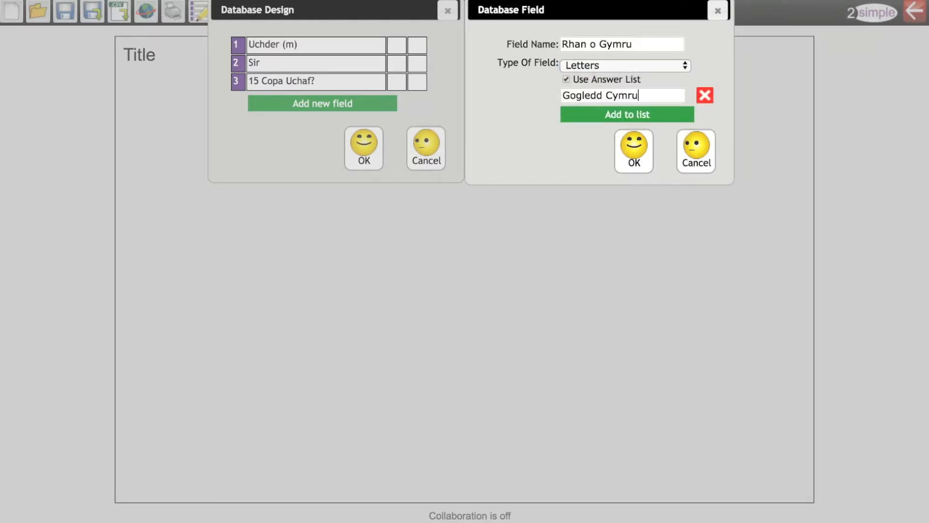
{"action": "left_click", "coordinate": [576, 115]}
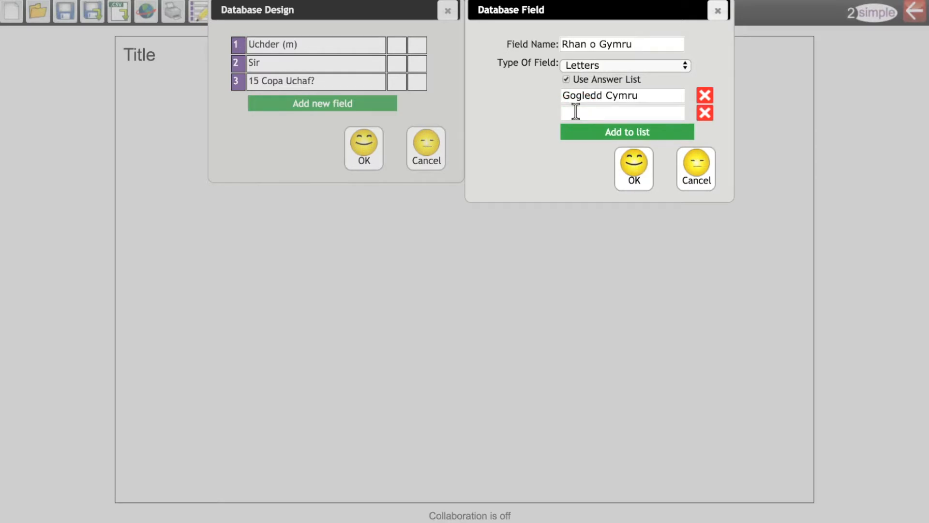
{"action": "left_click", "coordinate": [575, 112]}
{"action": "type", "text": "De Cymru"}
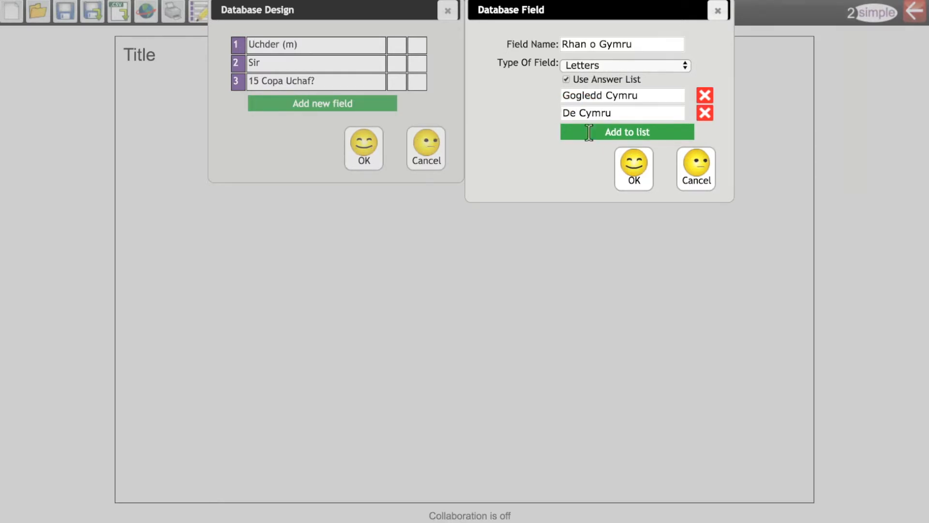
{"action": "left_click", "coordinate": [586, 132]}
{"action": "left_click", "coordinate": [583, 130]}
{"action": "type", "text": "Y Canolbarth"}
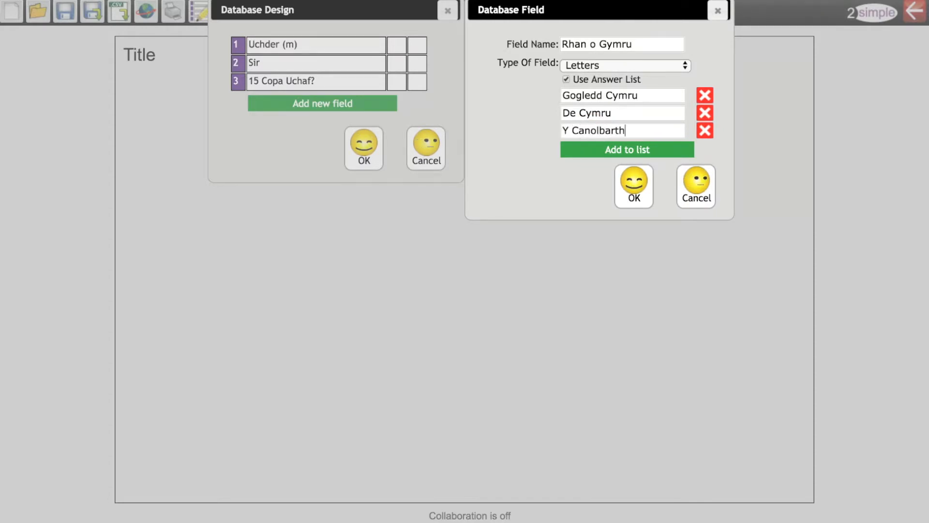
{"action": "left_click", "coordinate": [623, 185]}
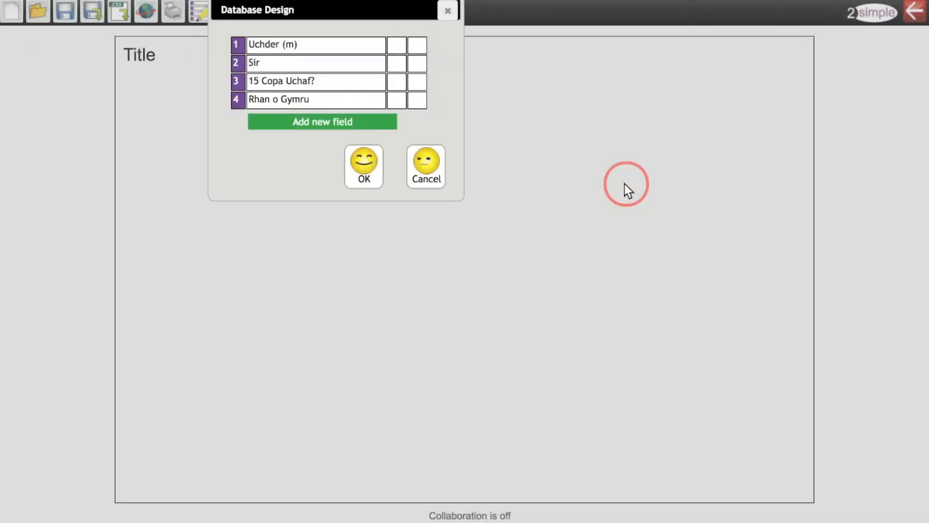
Accept the four-field database design and title the database "Mynyddoedd Cymru".
{"action": "left_click", "coordinate": [366, 160]}
{"action": "left_click", "coordinate": [144, 57]}
{"action": "type", "text": "My"}
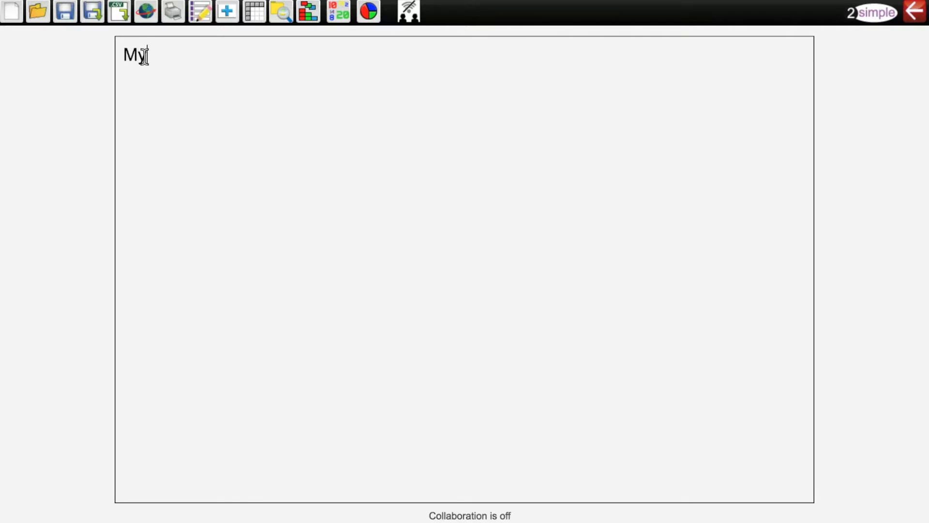
{"action": "type", "text": "nyddoedd Cymru"}
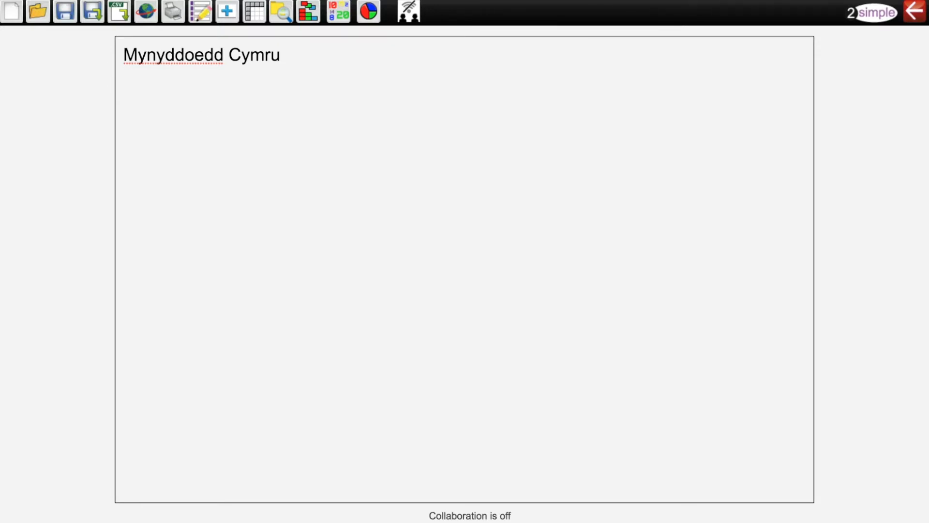
Add a record named "Y Wyddfa" with Uchder (m) 1085, Sir Gwynedd, 15 Copa Uchaf? Ydy and Rhan o Gymru Gogledd Cymru.
{"action": "left_click", "coordinate": [229, 13]}
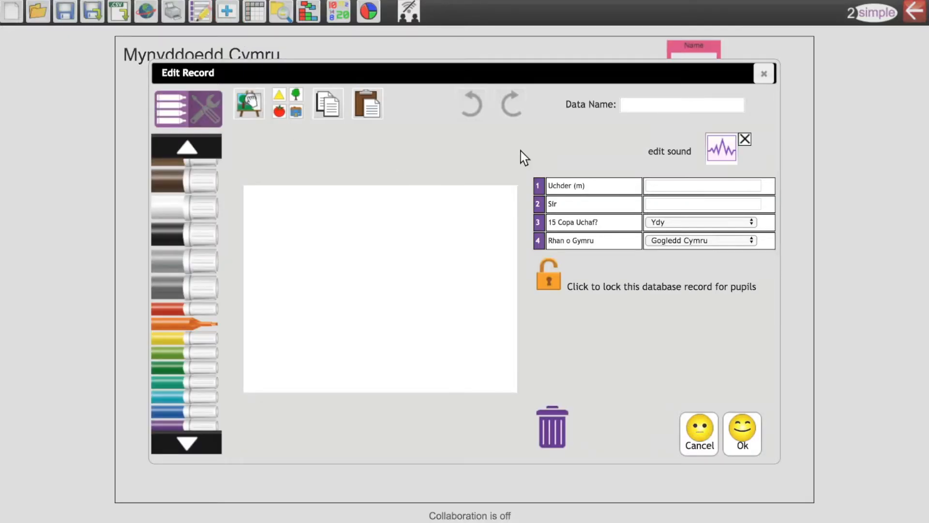
{"action": "left_click", "coordinate": [628, 106]}
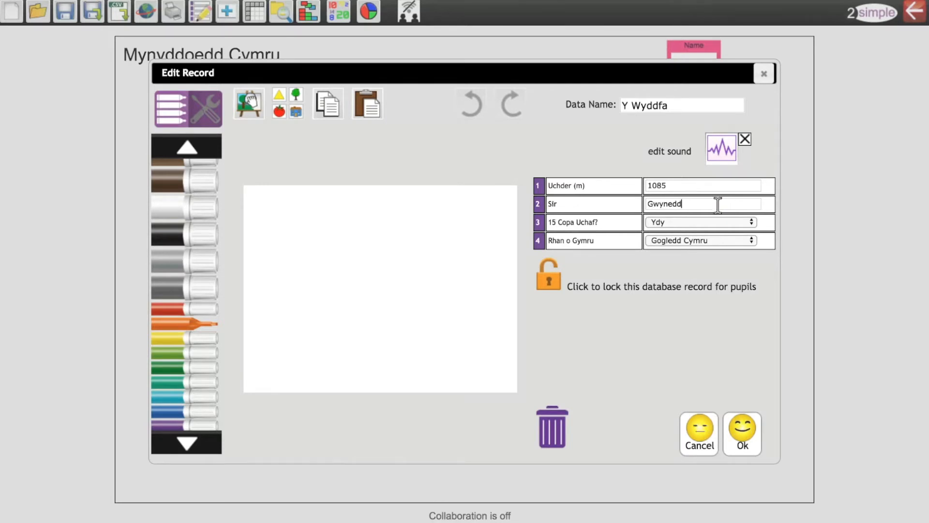
{"action": "left_click", "coordinate": [707, 237]}
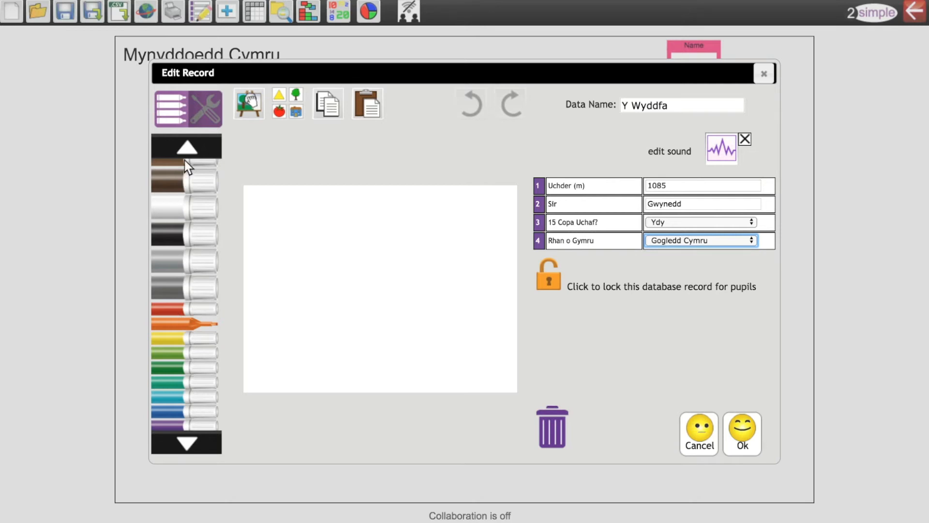
Insert a photo of the mountain into the "Y Wyddfa" record and save the record.
{"action": "left_click", "coordinate": [293, 96]}
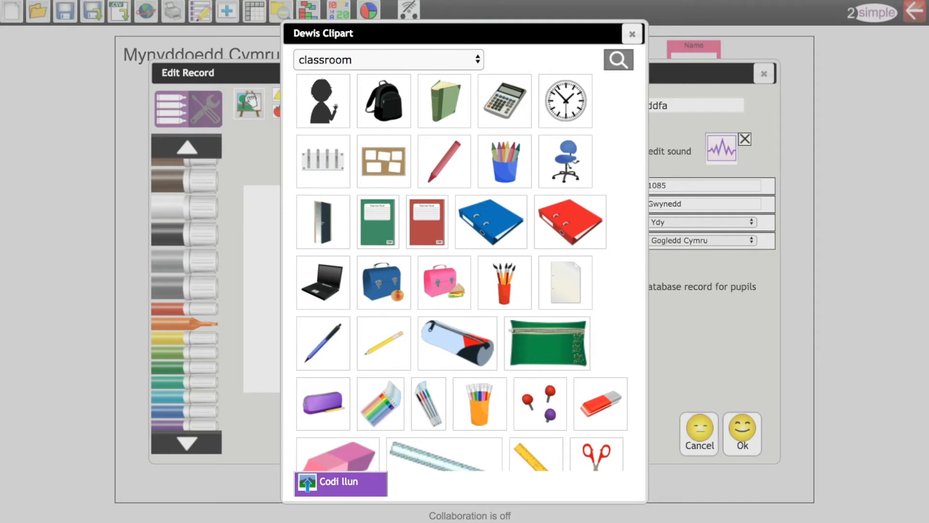
{"action": "left_click", "coordinate": [553, 112]}
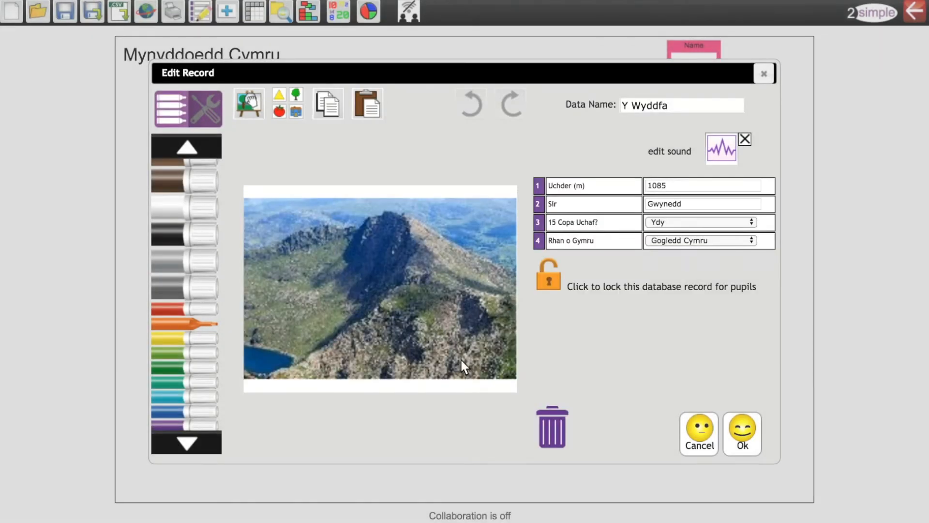
{"action": "left_click", "coordinate": [748, 431]}
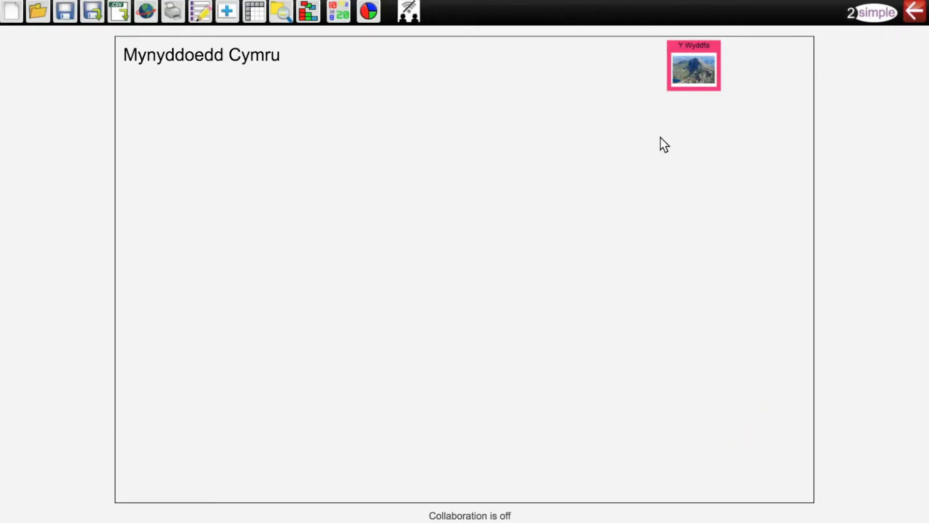
Add a record named "Pen y Fan" with Uchder (m) 886, Sir Powys, 15 Copa Uchaf? Nac ydy and Rhan o Gymru De Cymru.
{"action": "left_click", "coordinate": [232, 7]}
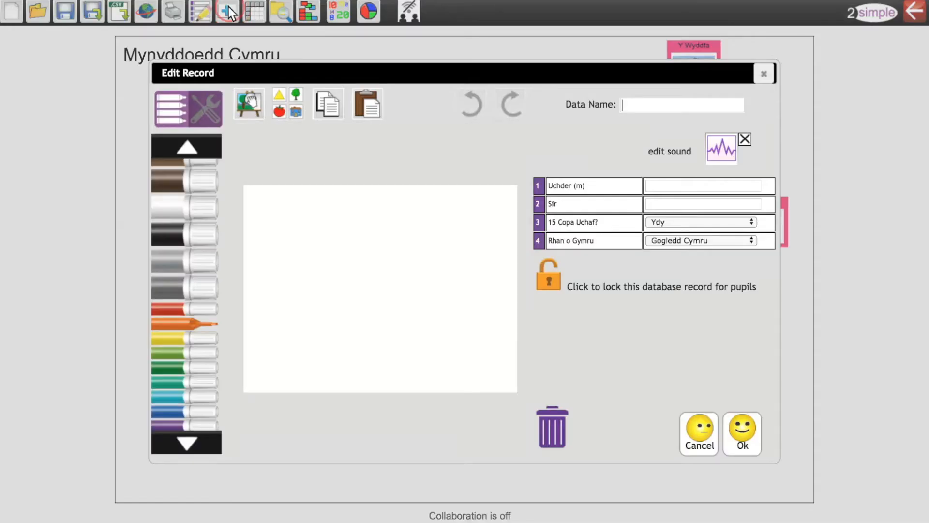
{"action": "type", "text": "Pen y Fan"}
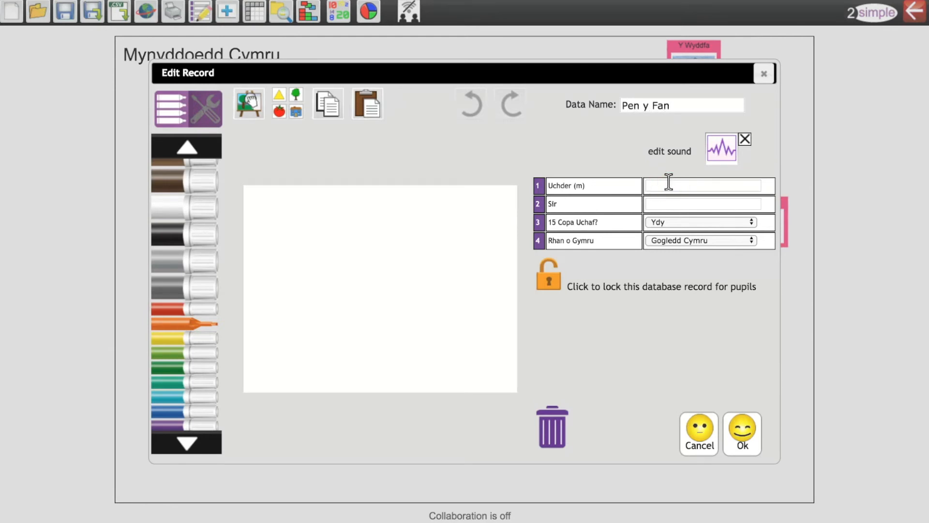
{"action": "type", "text": "886"}
{"action": "left_click", "coordinate": [675, 204]}
{"action": "type", "text": "Powys"}
{"action": "left_click", "coordinate": [683, 223]}
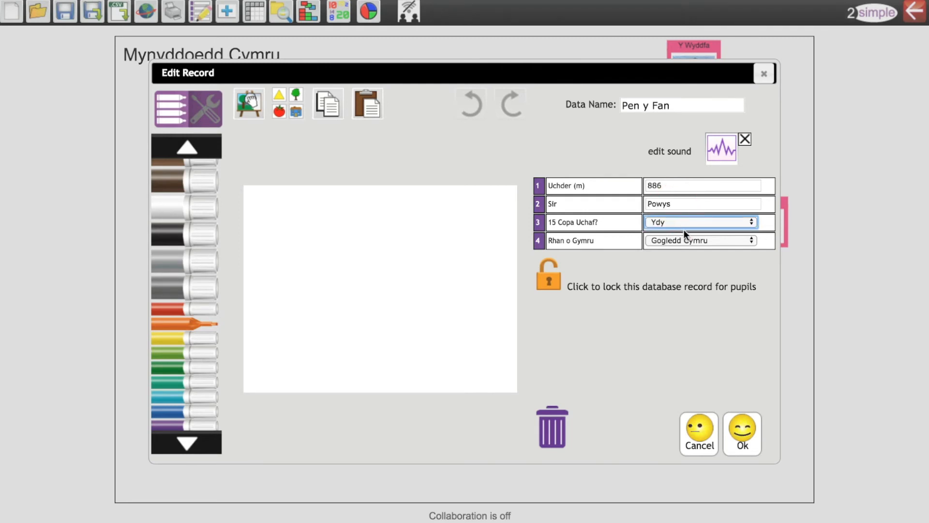
{"action": "left_click", "coordinate": [681, 241]}
{"action": "left_click", "coordinate": [680, 238]}
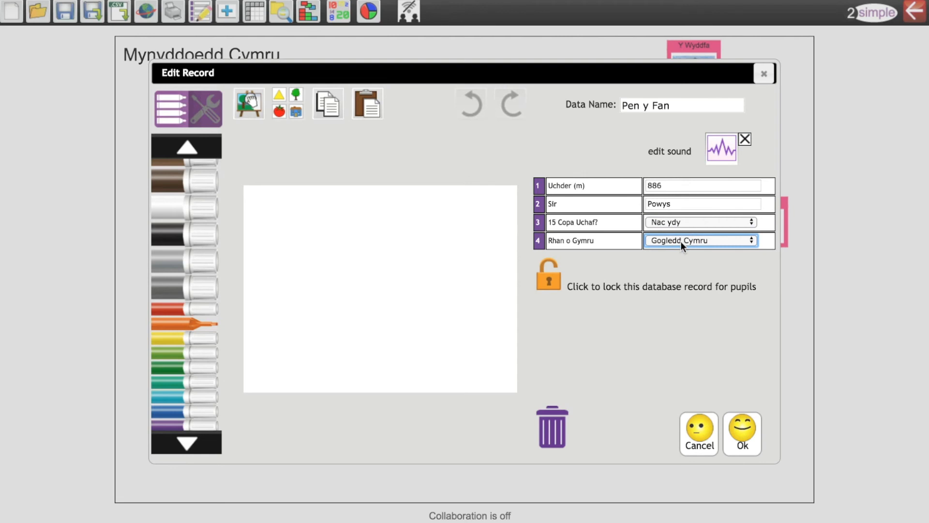
{"action": "left_click", "coordinate": [682, 250]}
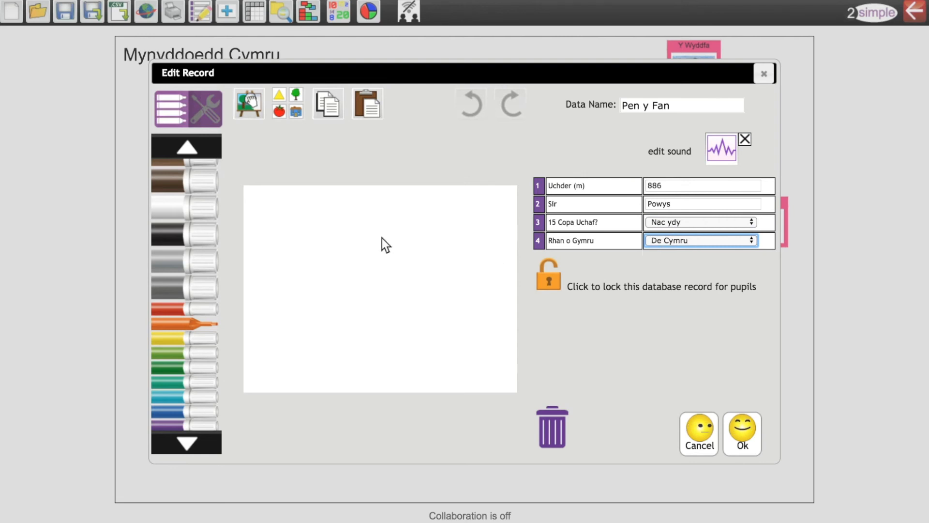
Insert a photo of the mountain into the "Pen y Fan" record and save the record.
{"action": "left_click", "coordinate": [286, 101]}
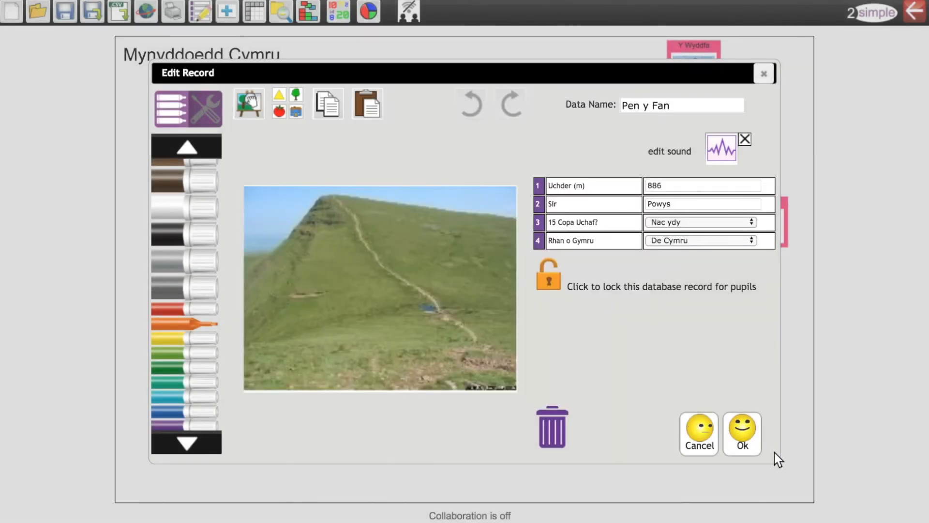
{"action": "left_click", "coordinate": [745, 430]}
Move the "Pen y Fan" and "Y Wyddfa" cards side by side near the middle of the database area, with "Y Wyddfa" on the left.
{"action": "left_click_drag", "start_coordinate": [755, 220], "coordinate": [556, 222]}
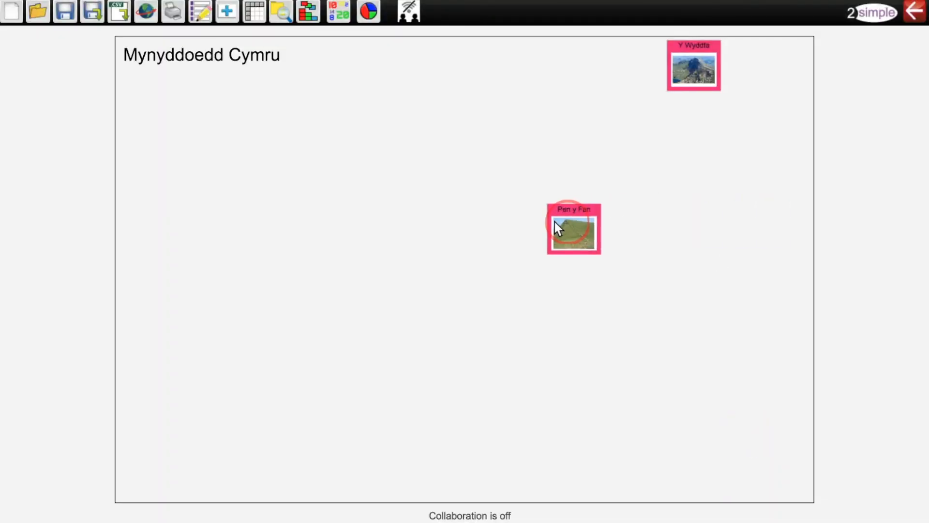
{"action": "left_click_drag", "start_coordinate": [683, 65], "coordinate": [419, 227]}
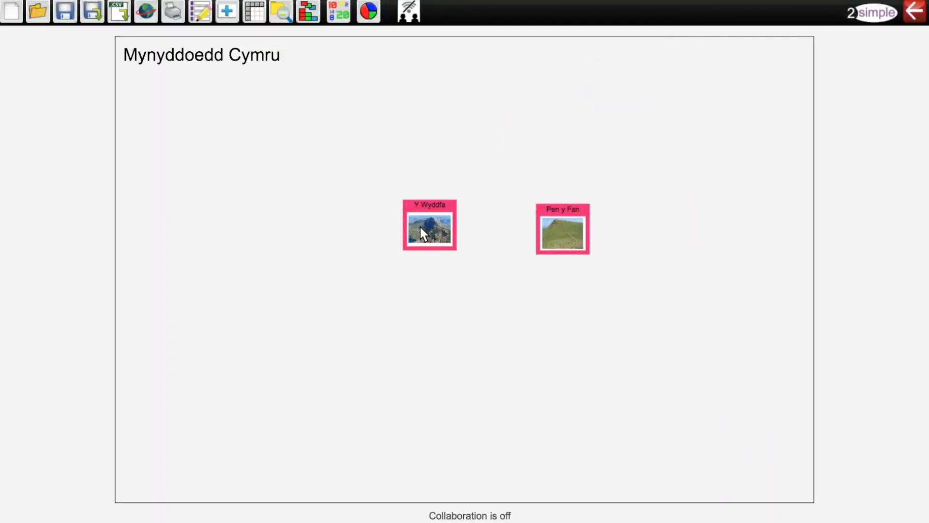